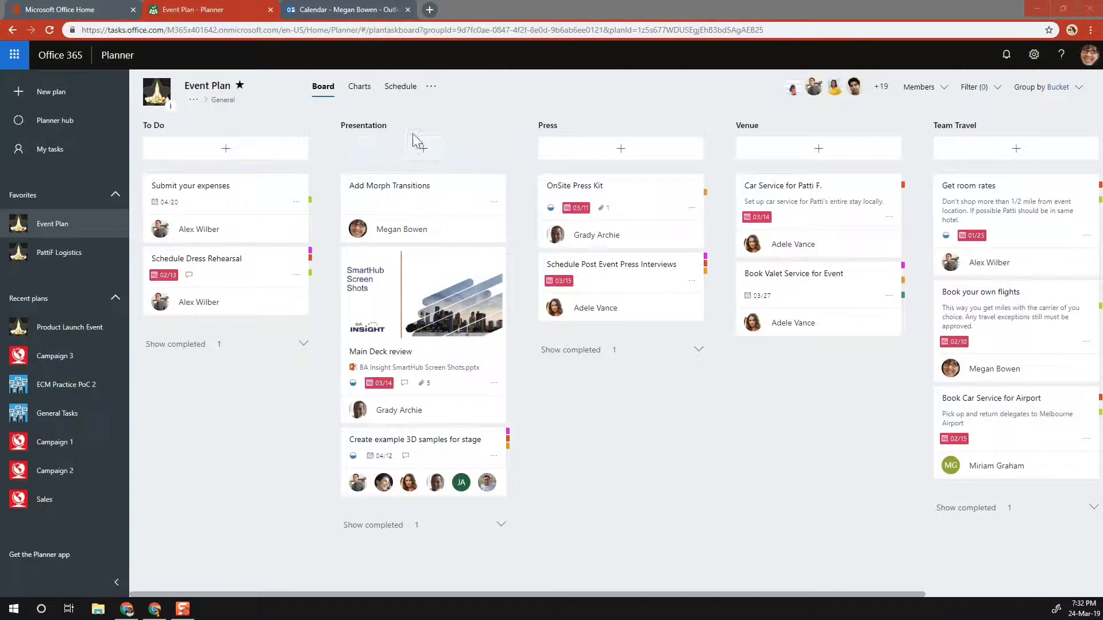
Display the Event Plan's schedule and look through its week view, month view and month picker.
click(412, 101)
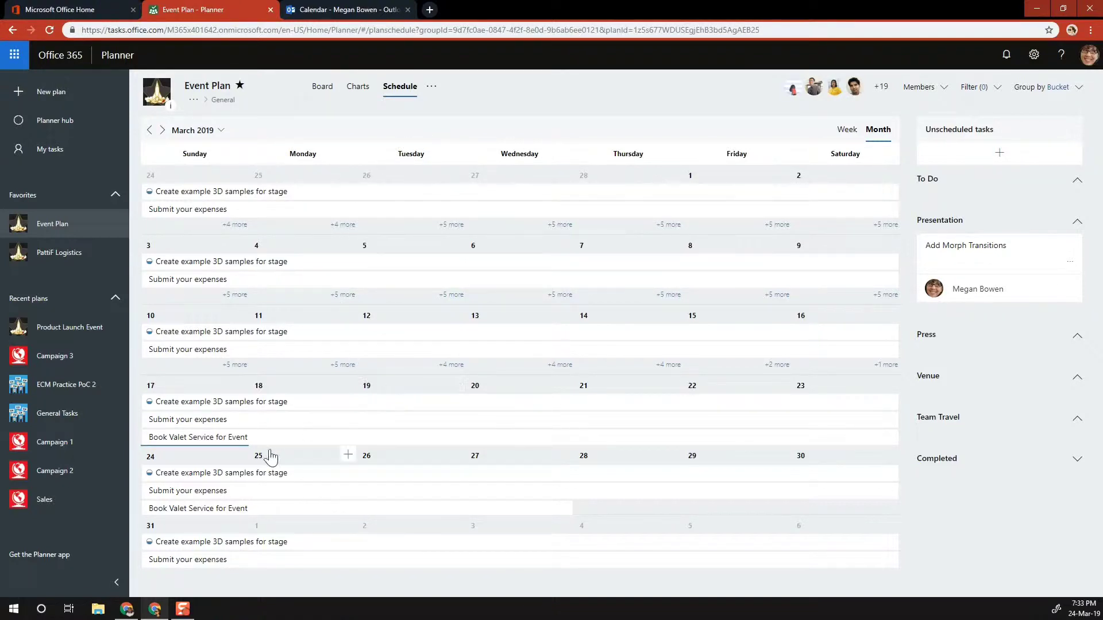
click(843, 131)
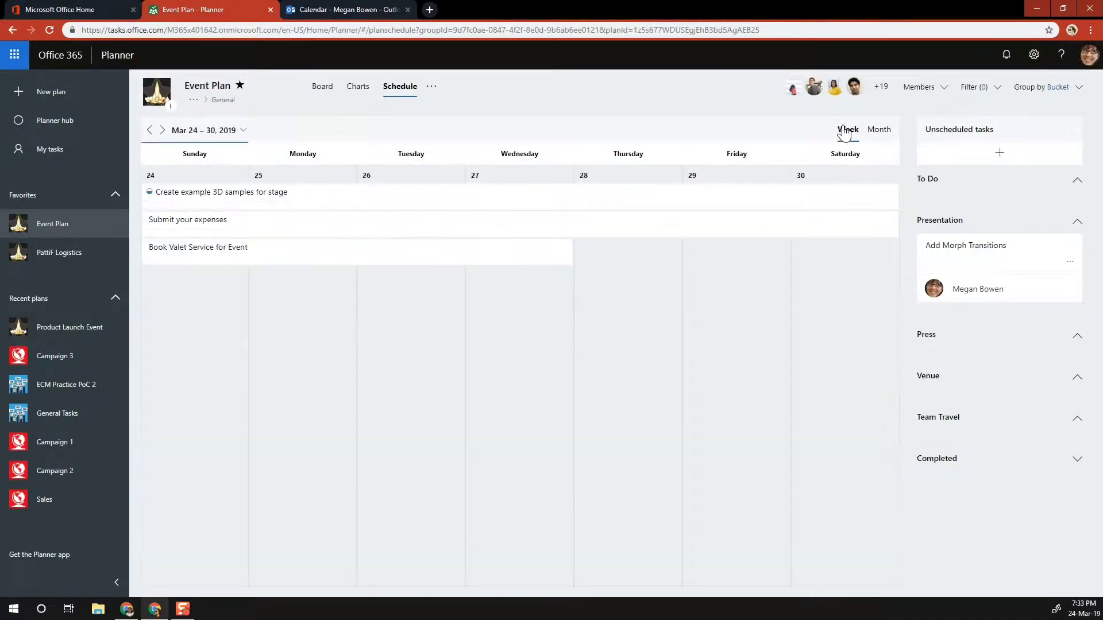
click(874, 132)
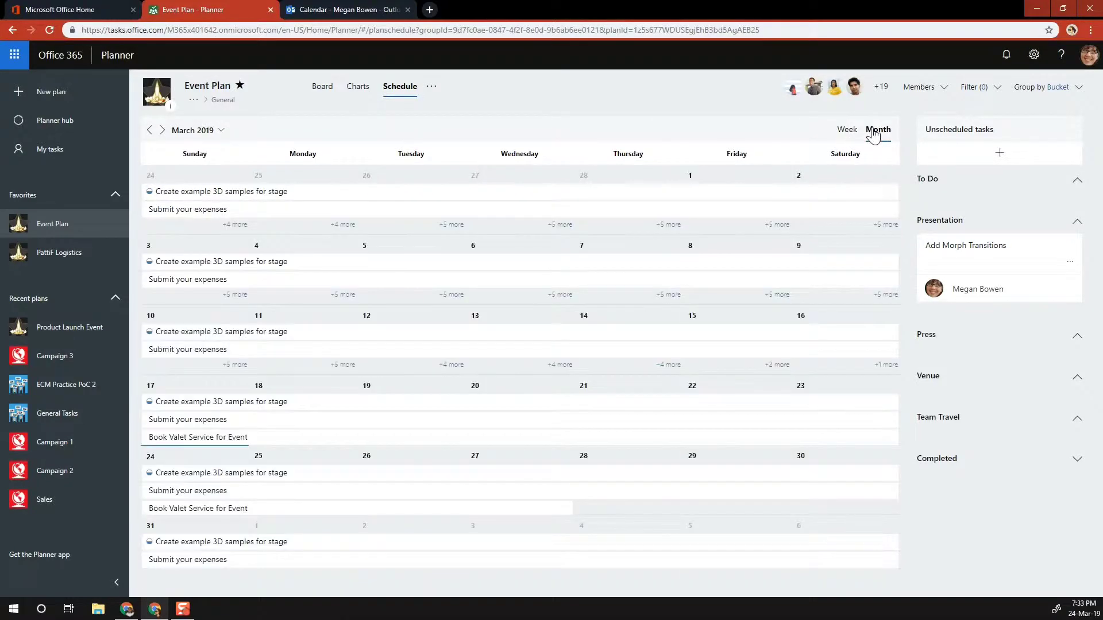
click(205, 130)
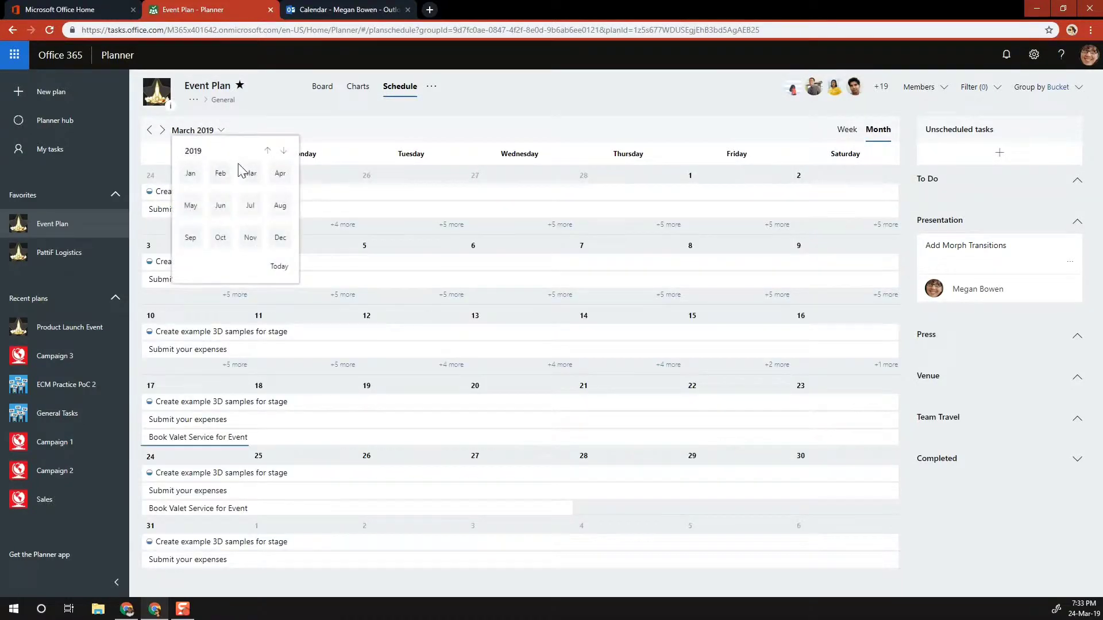
click(415, 124)
click(205, 131)
click(321, 136)
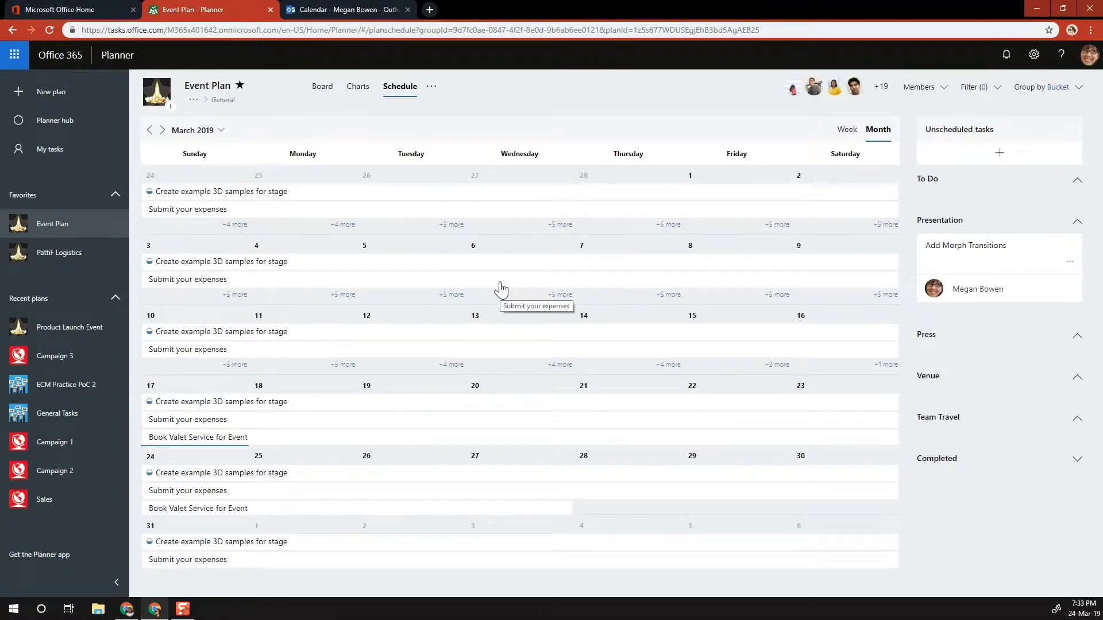
Review the details of the "Create example 3D samples for stage" task from the schedule, and close them.
click(289, 196)
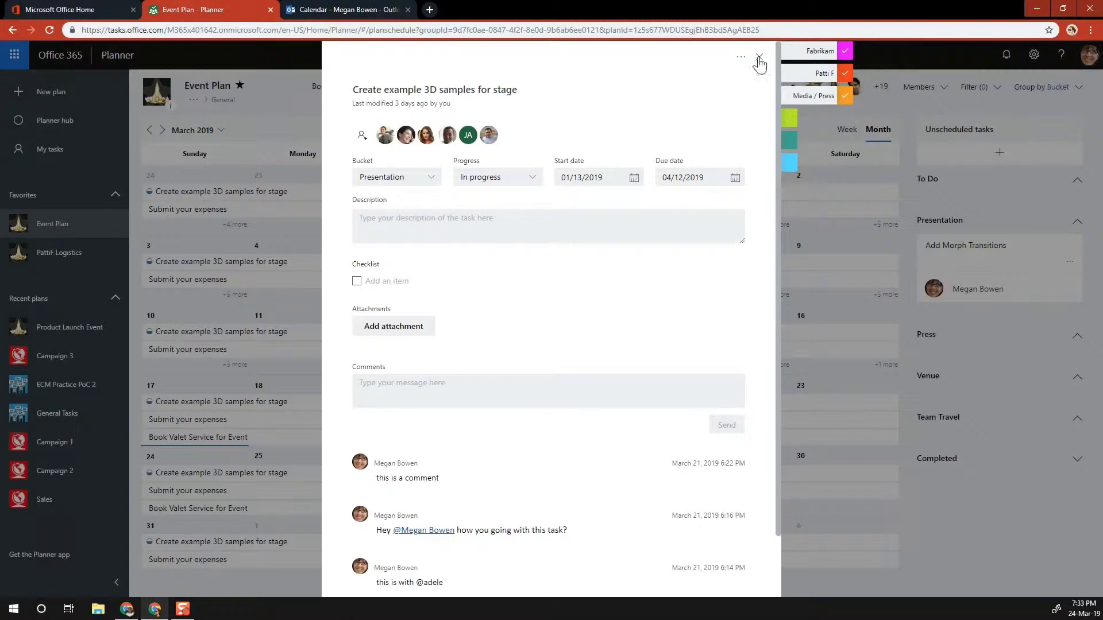
click(759, 59)
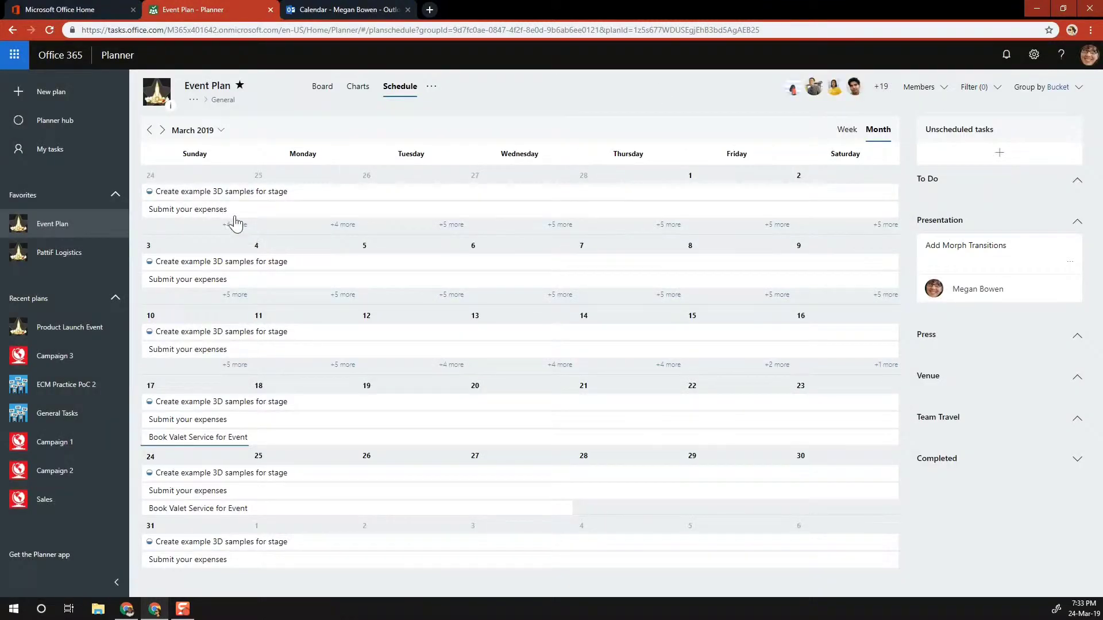
drag(236, 213, 239, 292)
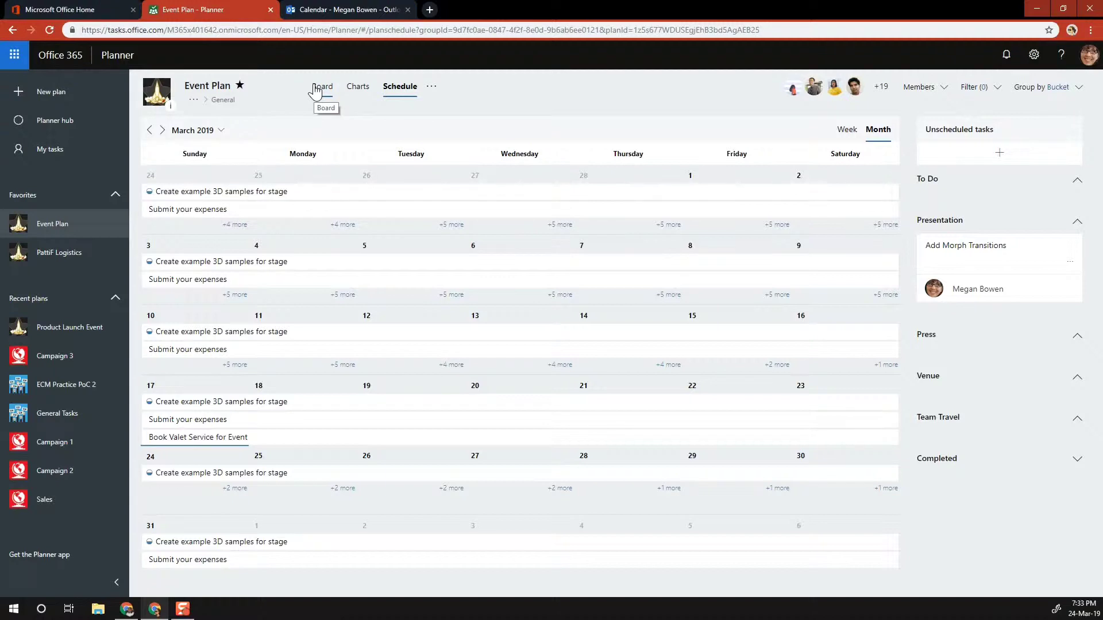
Publish the Event Plan as an iCalendar feed and save its subscription in Outlook as Planner-Event Plan.
click(431, 88)
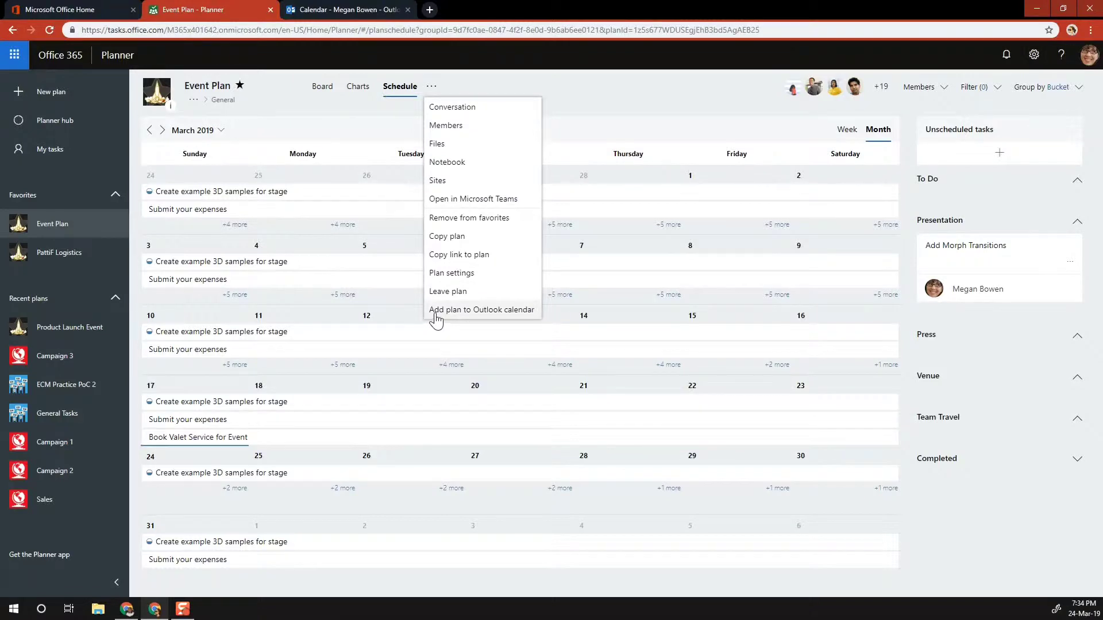
click(478, 313)
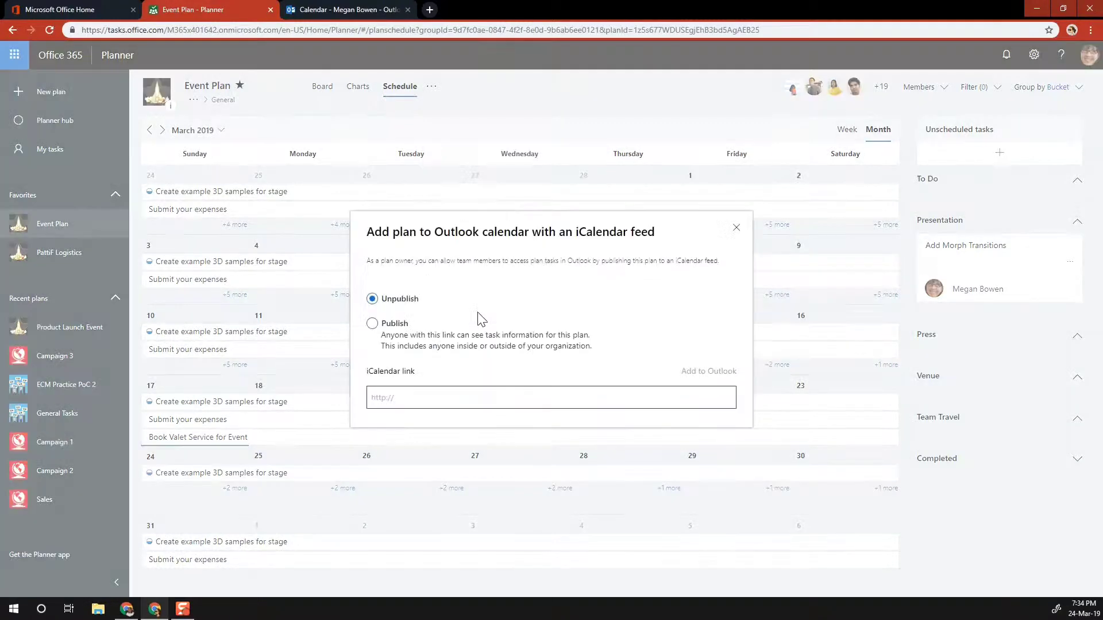
click(374, 324)
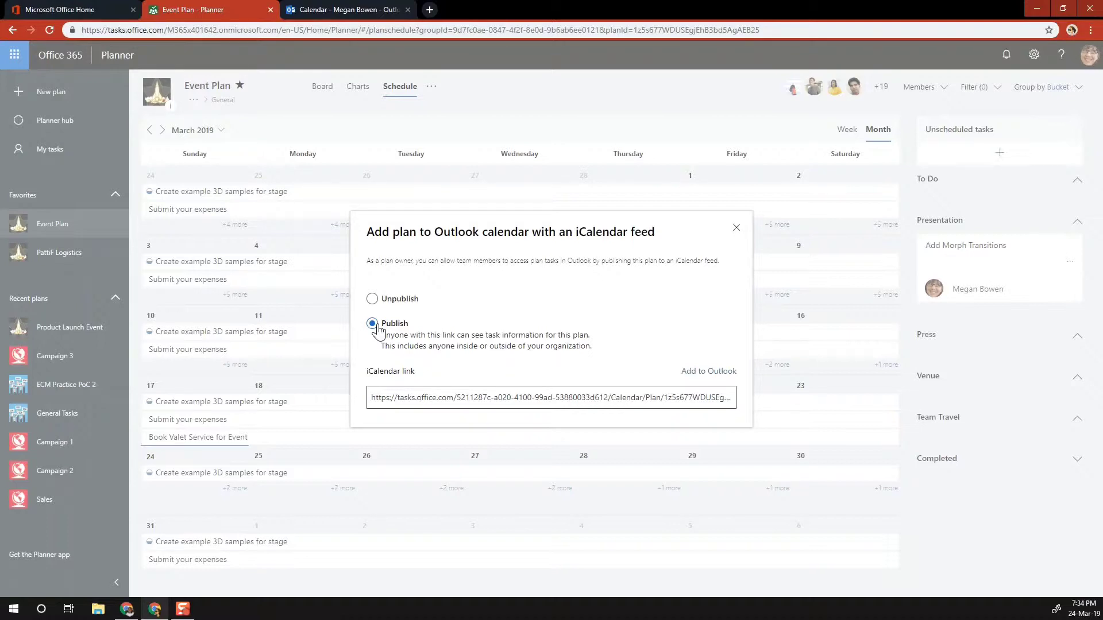
click(689, 373)
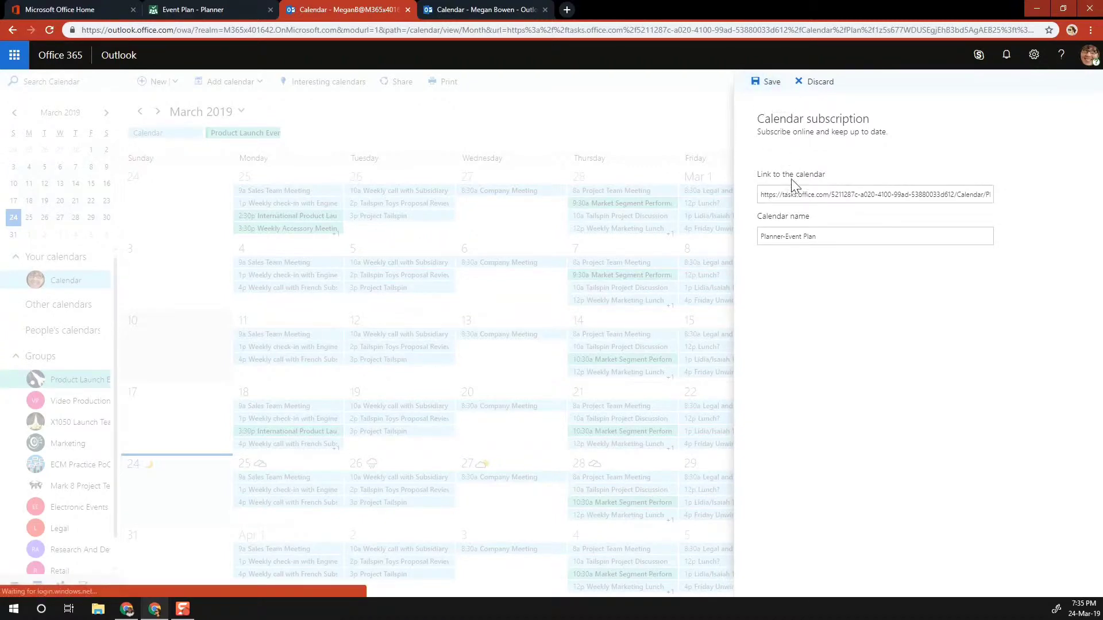
click(769, 88)
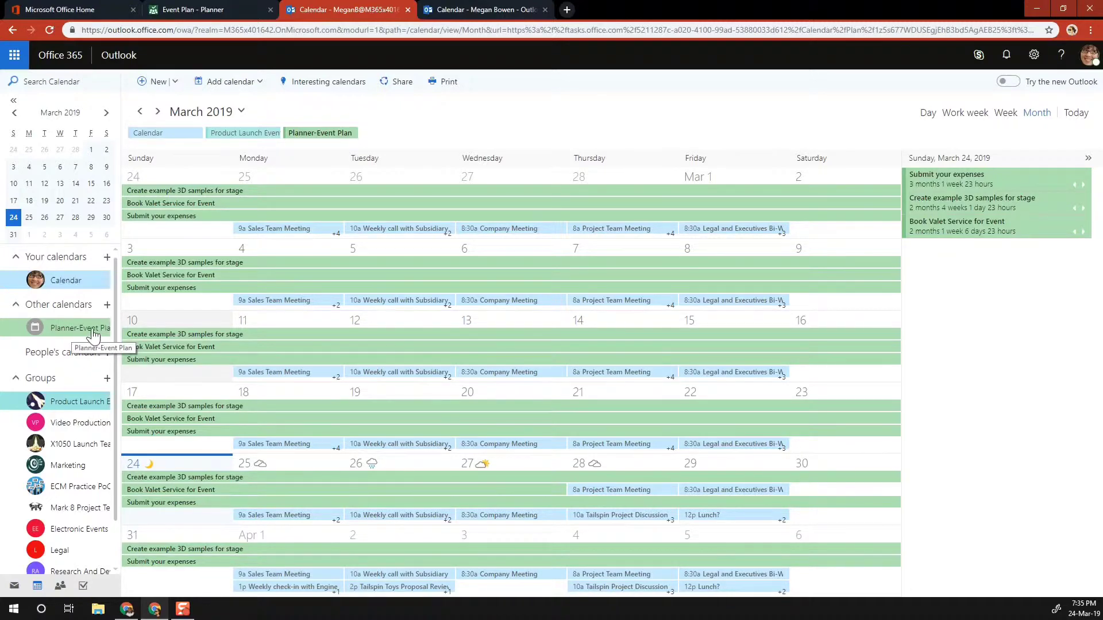
Toggle the Planner-Event Plan calendar's display off and on, and set its color to orange.
click(51, 332)
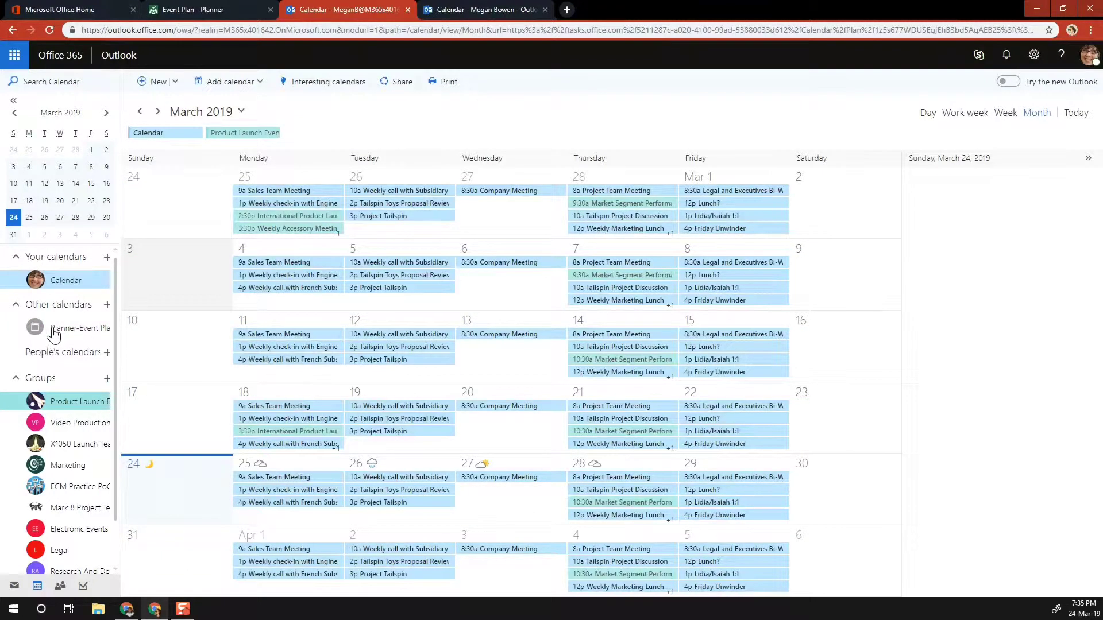
click(53, 332)
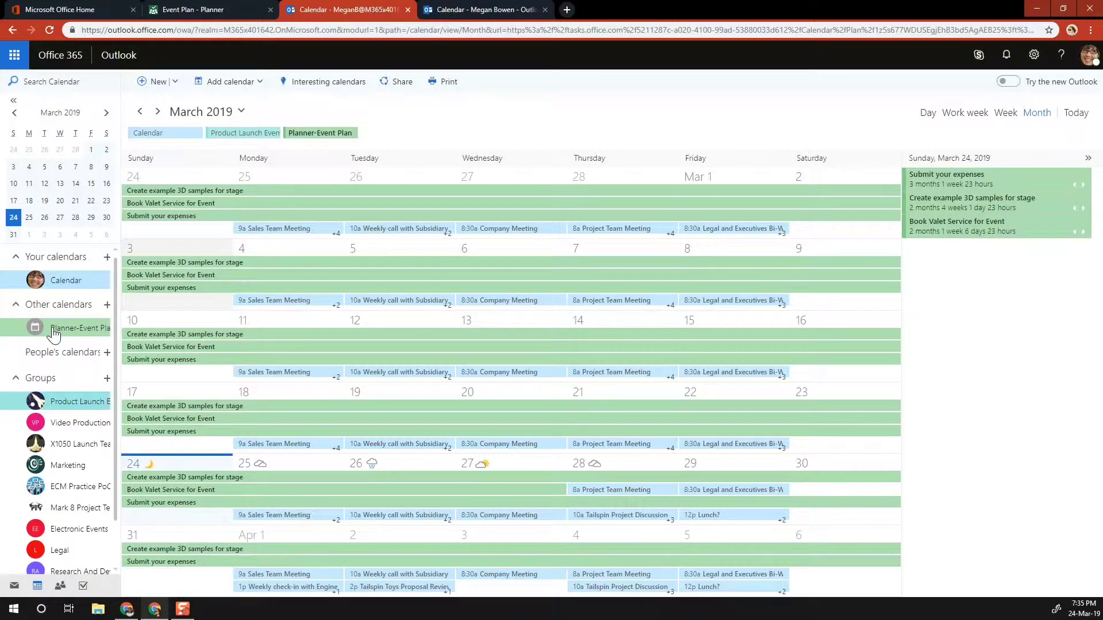
right_click(54, 331)
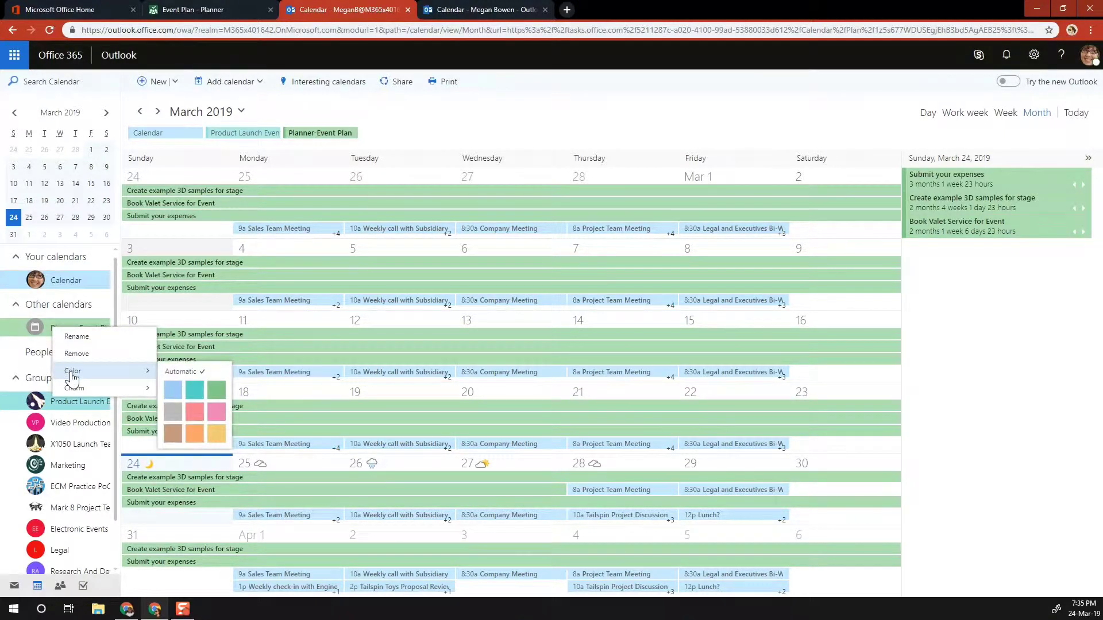
mouse_move(118, 370)
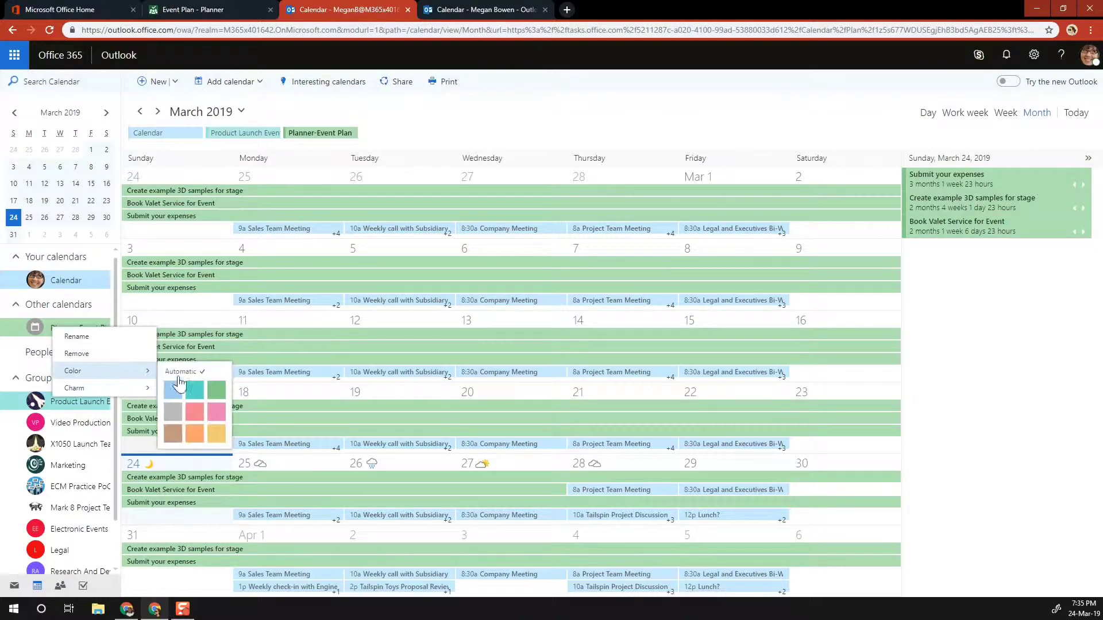
click(195, 435)
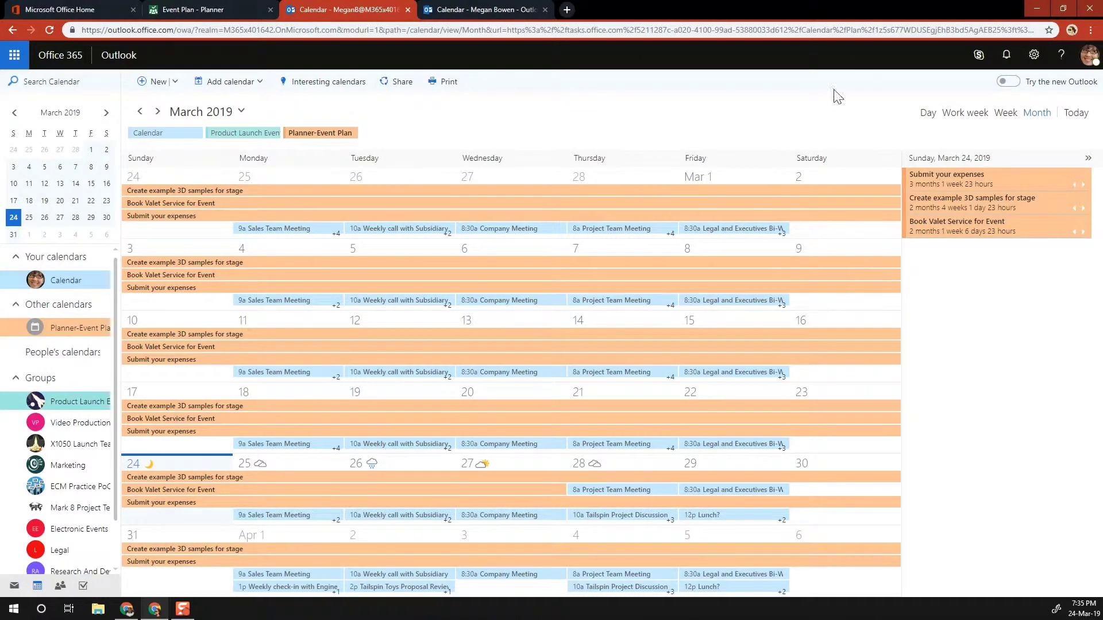
Review the overlaid calendars in the week, work week and day views.
click(1006, 114)
click(966, 114)
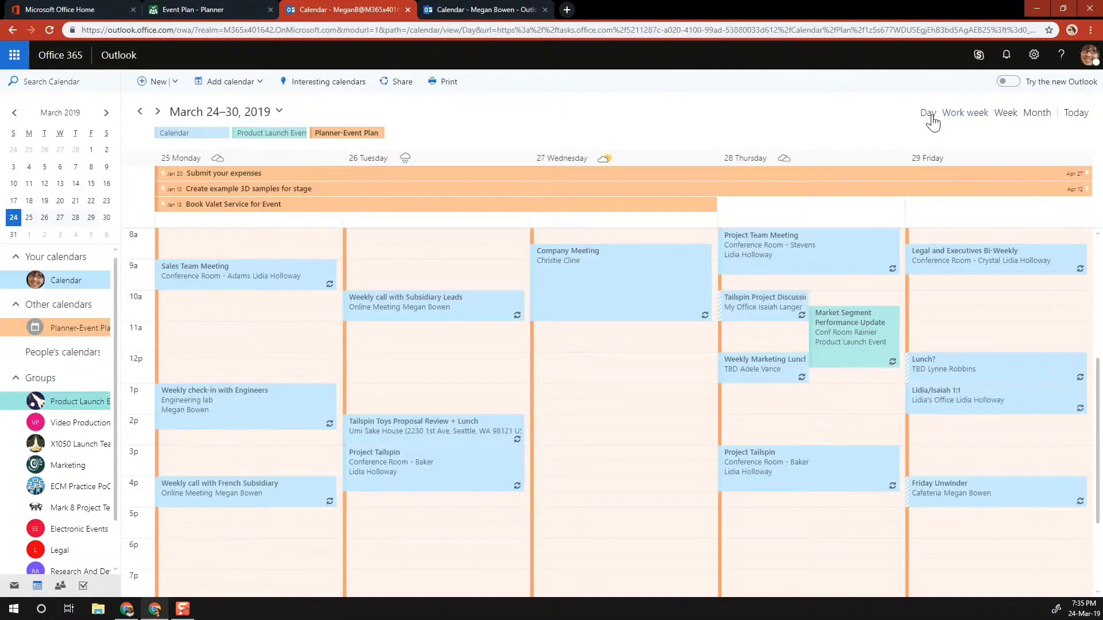
click(929, 115)
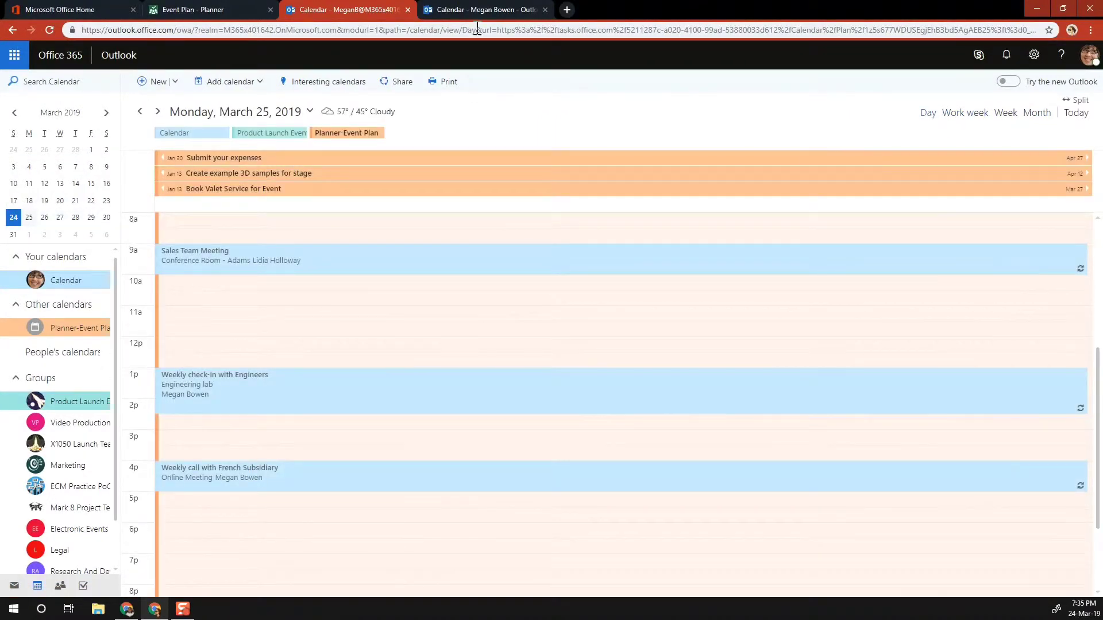
Switch back to Planner, close the Event Plan feed dialog, and publish My tasks as an iCalendar feed.
click(206, 8)
click(735, 229)
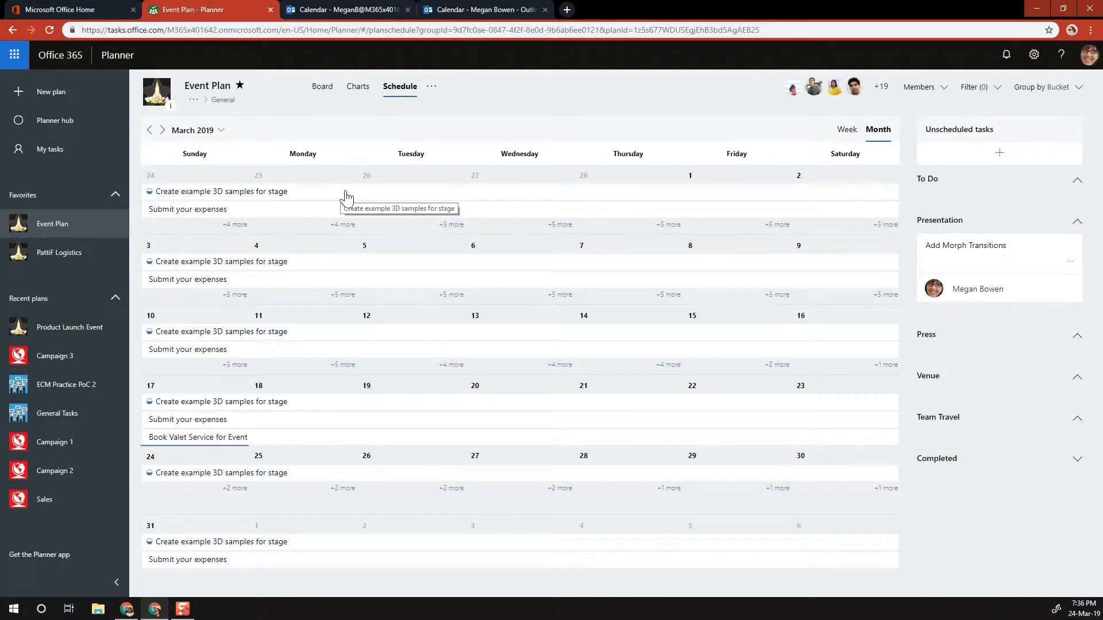
click(50, 154)
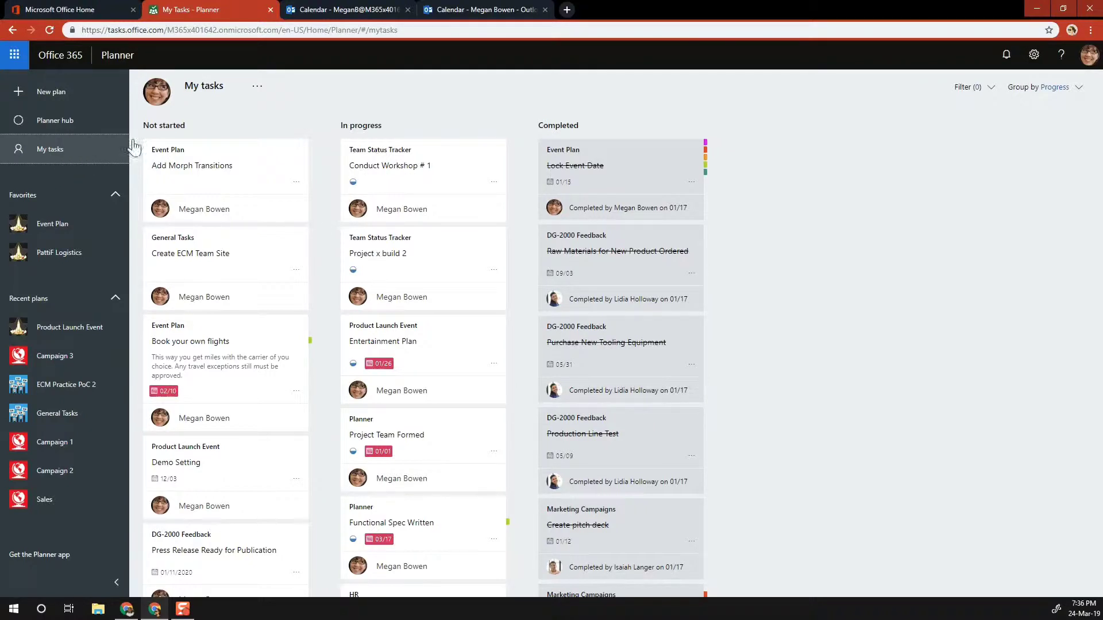
click(257, 92)
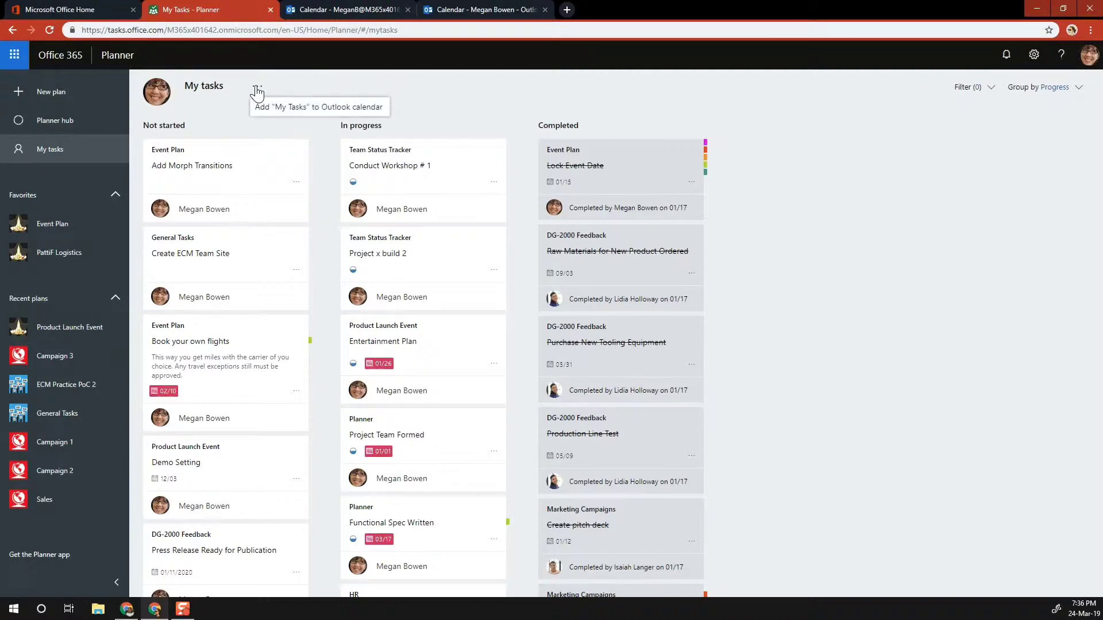
click(274, 108)
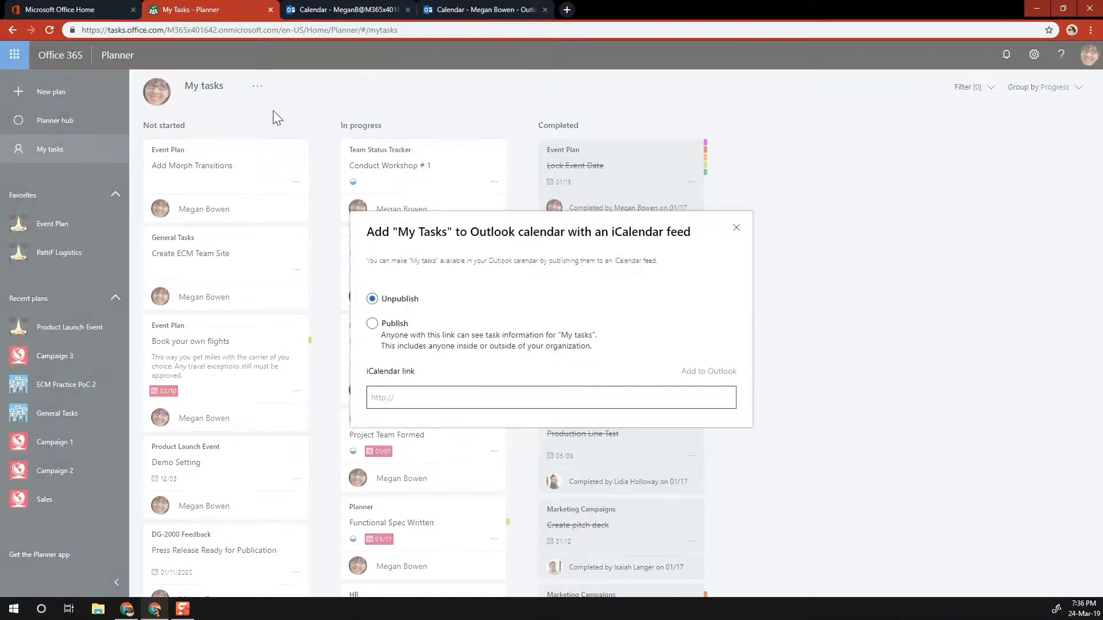
click(372, 324)
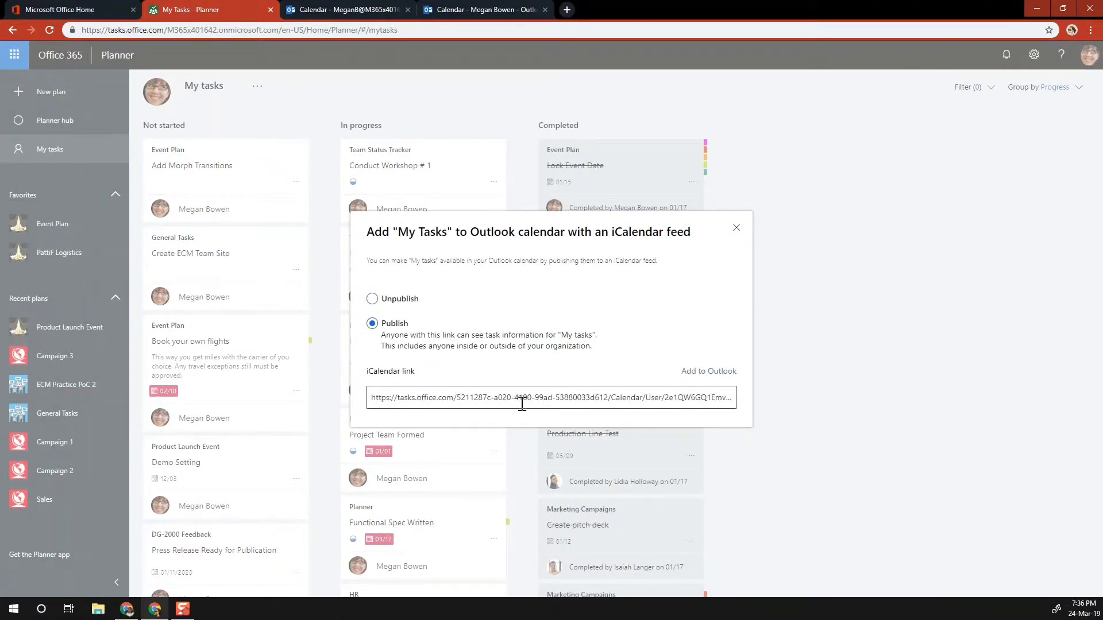
Add the My tasks feed to Outlook and save the subscription with the calendar name My Planner Tasks.
click(696, 372)
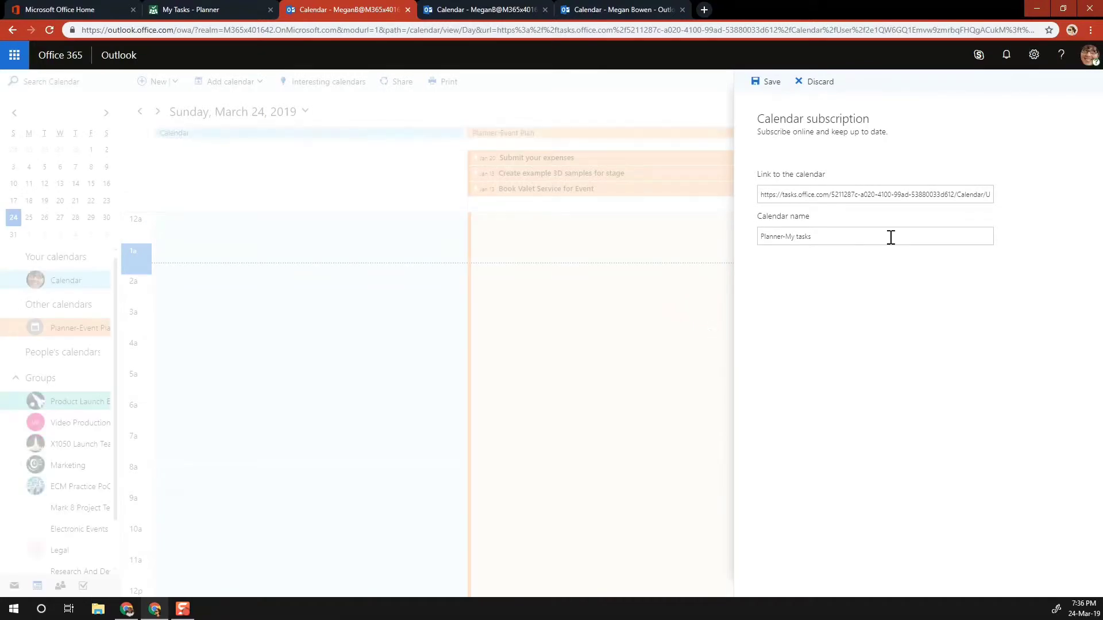
drag(815, 236, 759, 246)
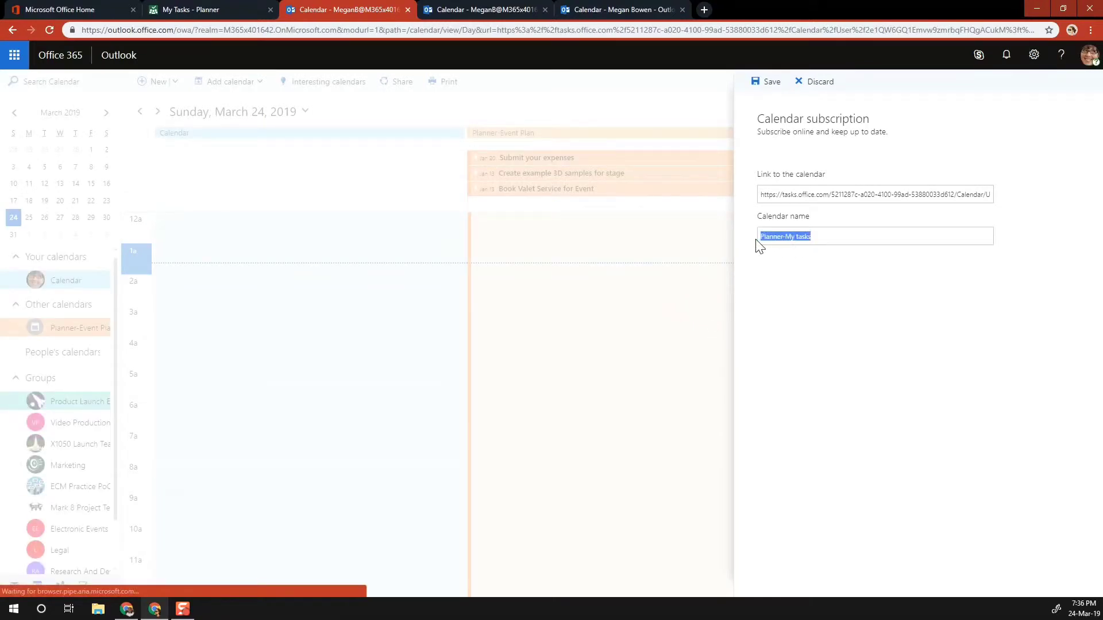
text(My)
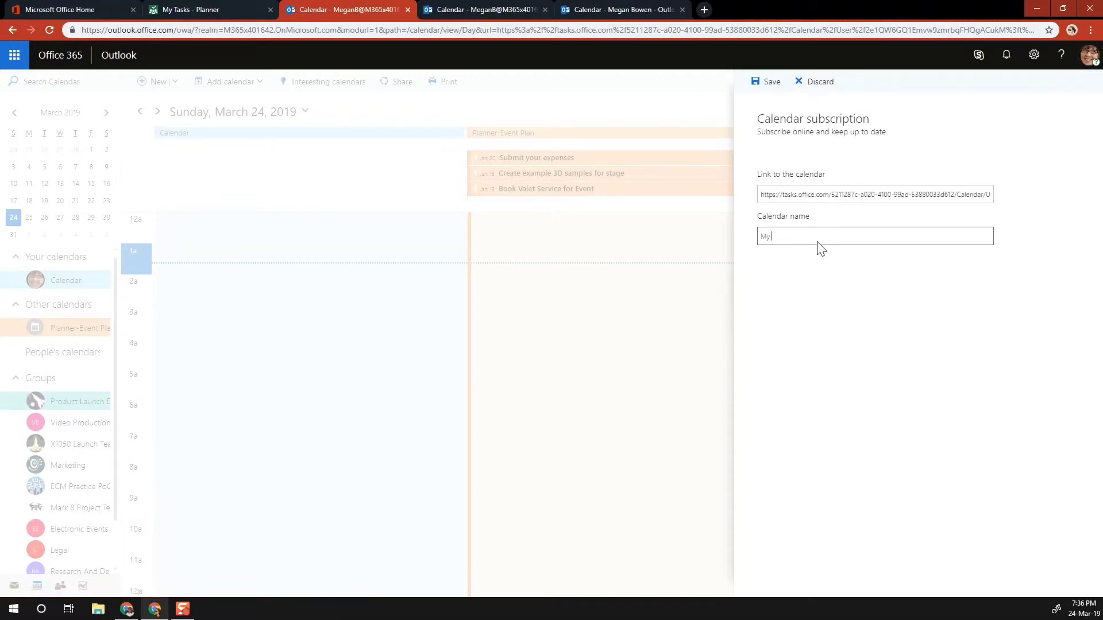
text( Tas)
text(nner)
click(768, 80)
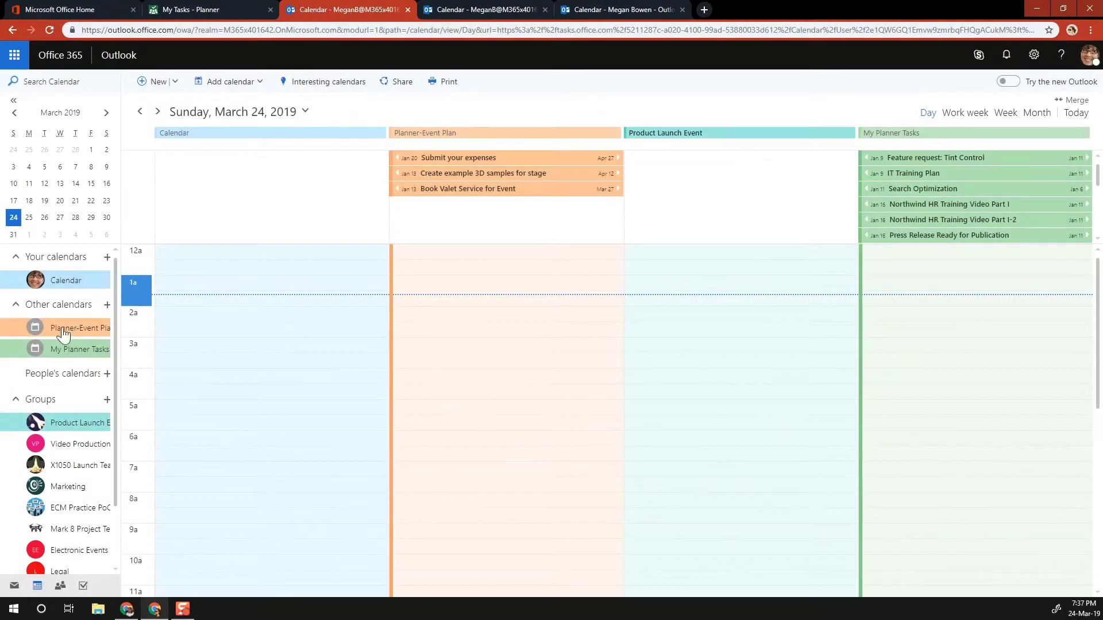
Set the color of the My Planner Tasks calendar to pink.
right_click(55, 362)
mouse_move(77, 396)
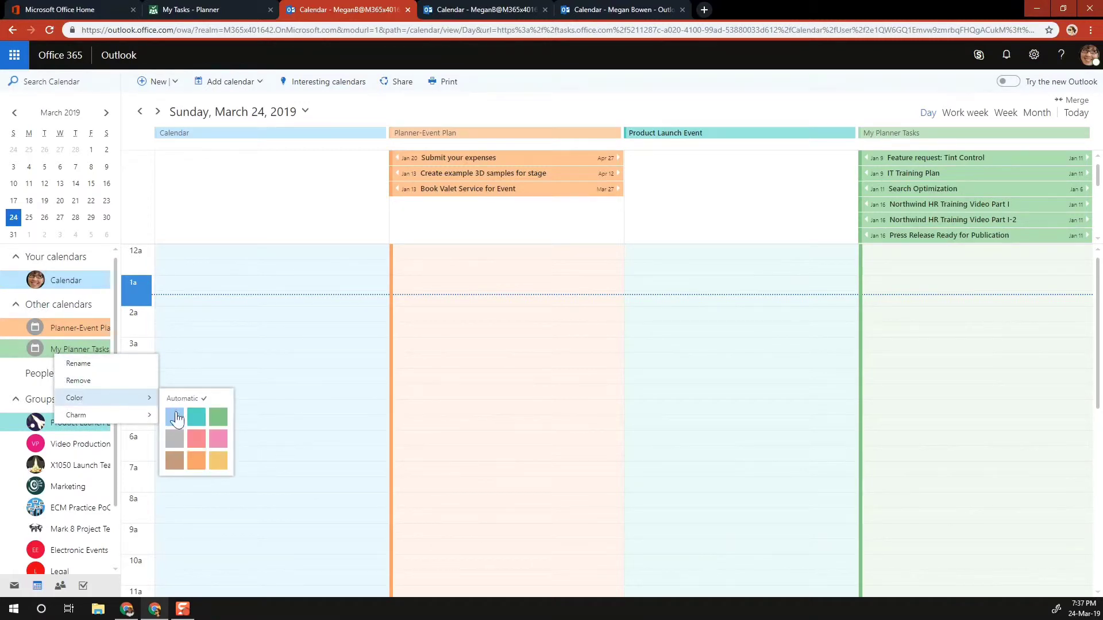
click(218, 442)
Assign the cube charm to the My Planner Tasks calendar and display all calendars in month view.
right_click(75, 355)
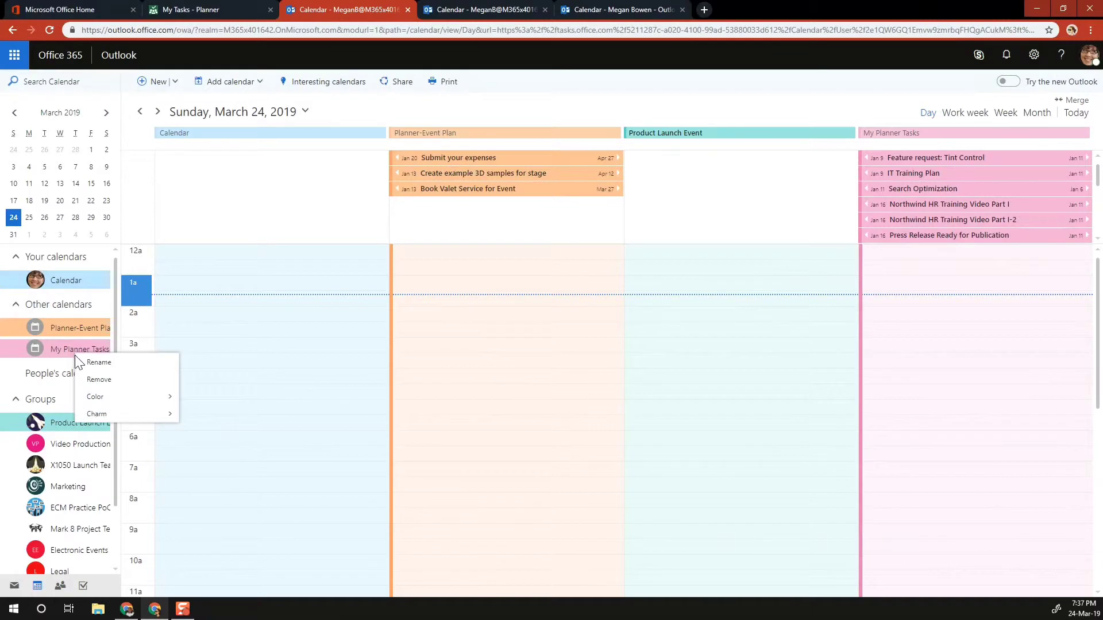
mouse_move(123, 415)
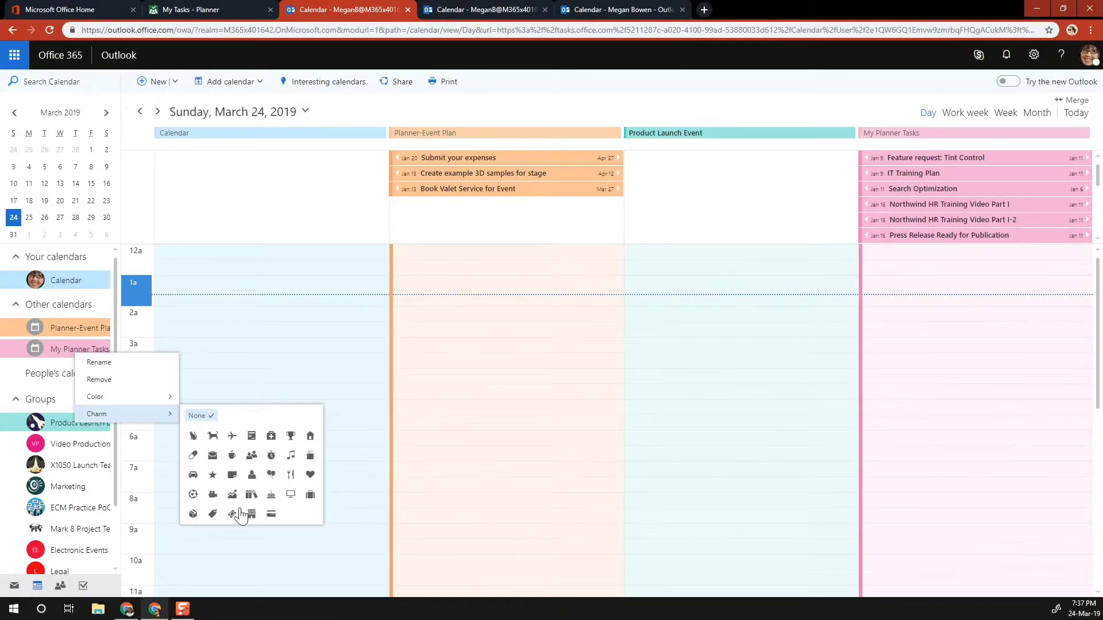
click(193, 516)
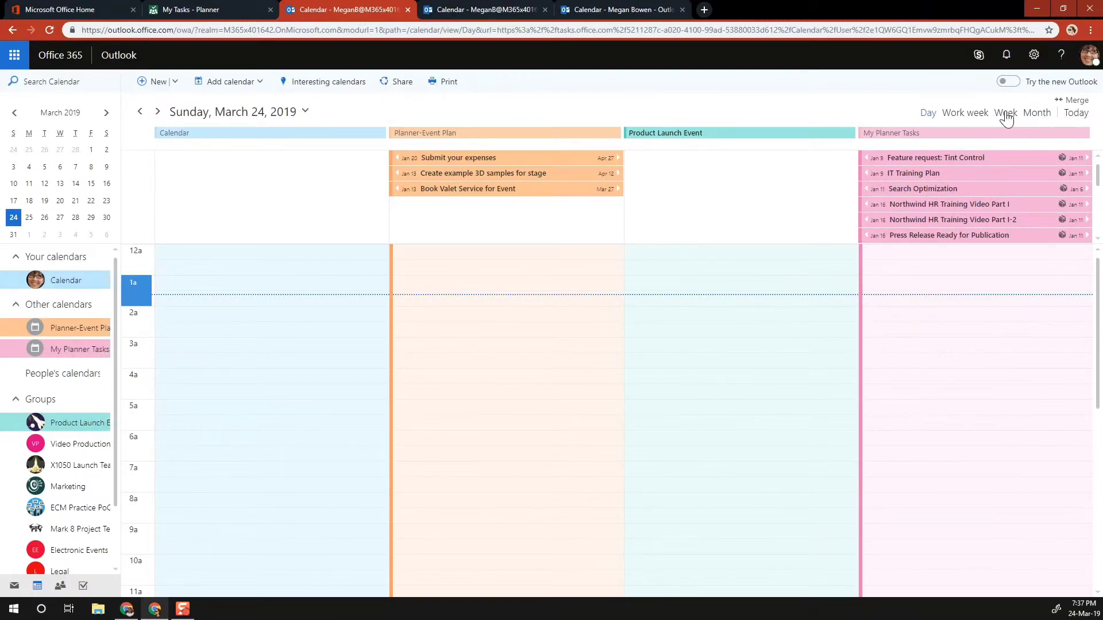
click(1035, 112)
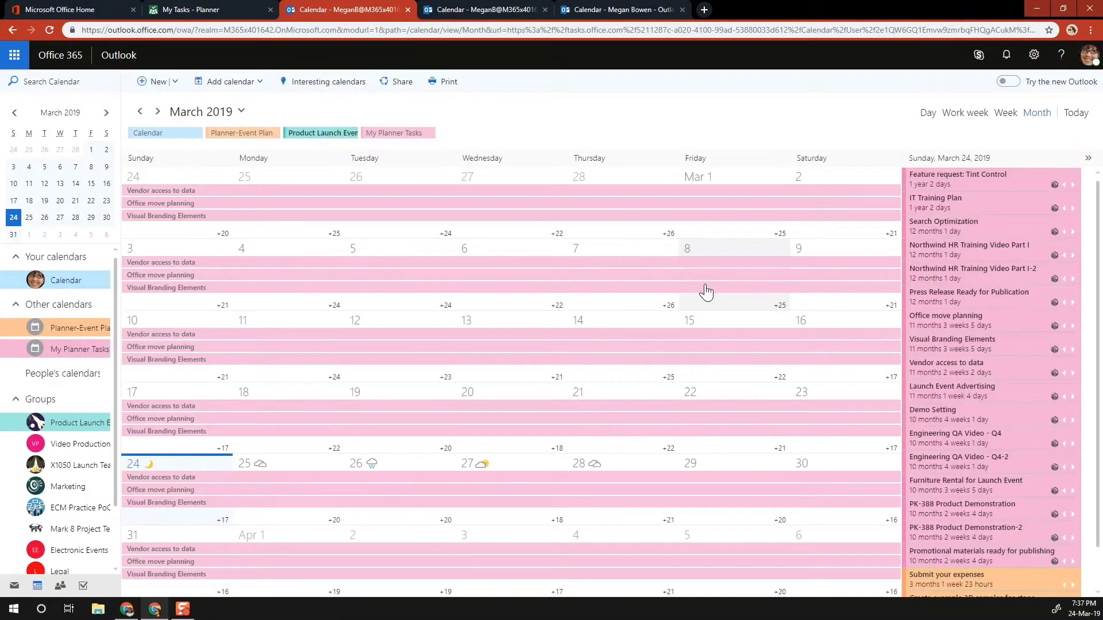